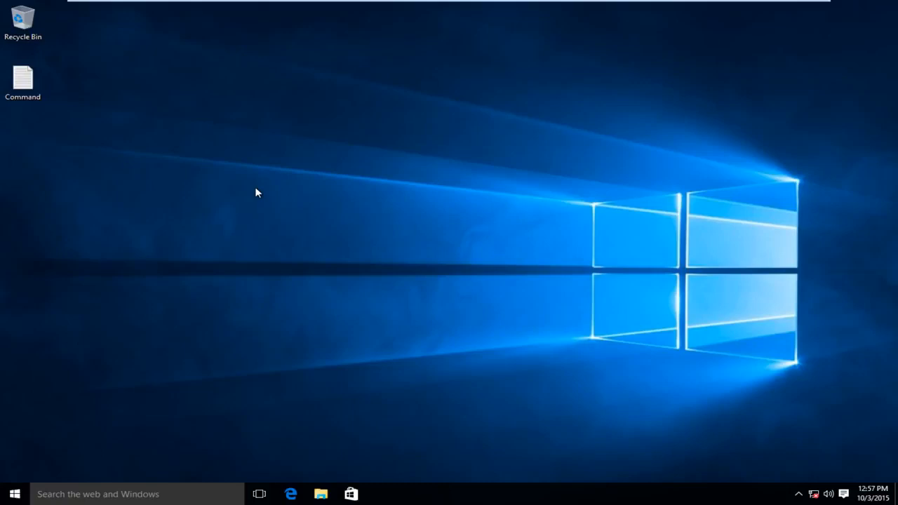
Enable the disabled Ethernet0 adapter in Network Connections and close the window
{"action": "right_click", "coordinate": [14, 495]}
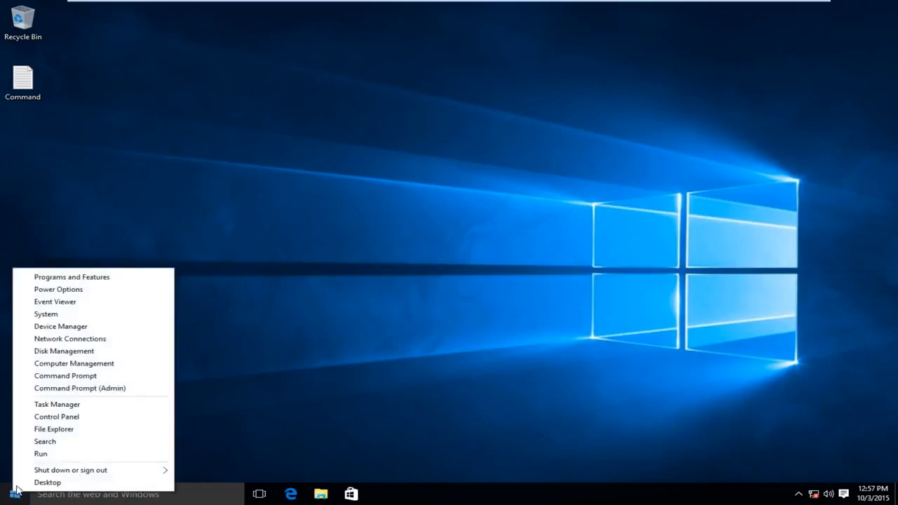
{"action": "left_click", "coordinate": [54, 342]}
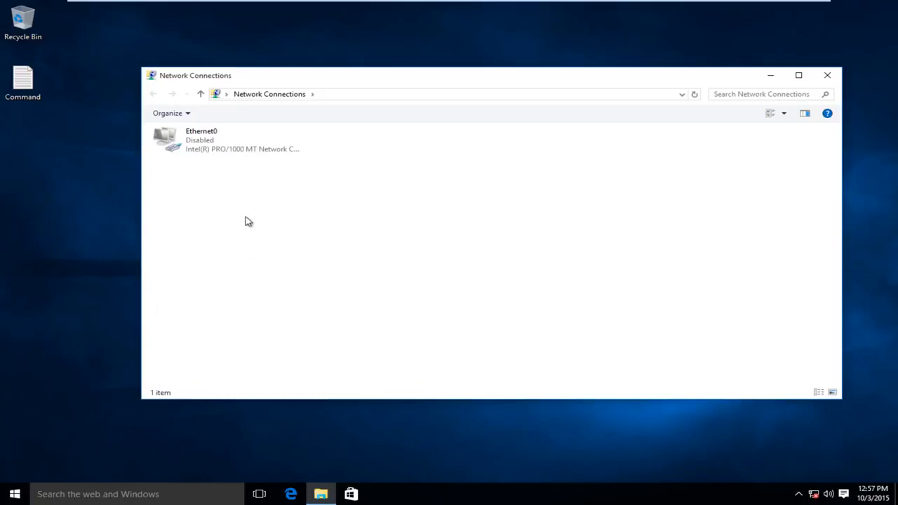
{"action": "left_click", "coordinate": [200, 151]}
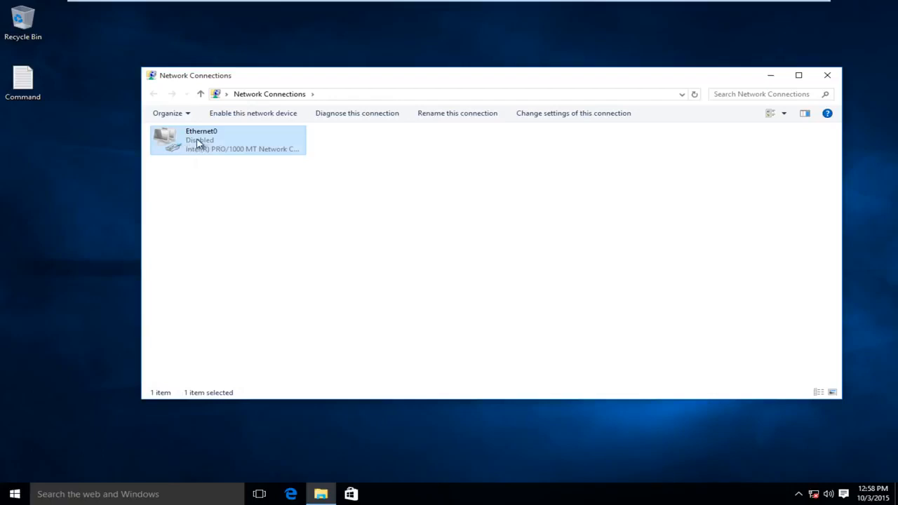
{"action": "right_click", "coordinate": [198, 143]}
{"action": "right_click", "coordinate": [204, 142]}
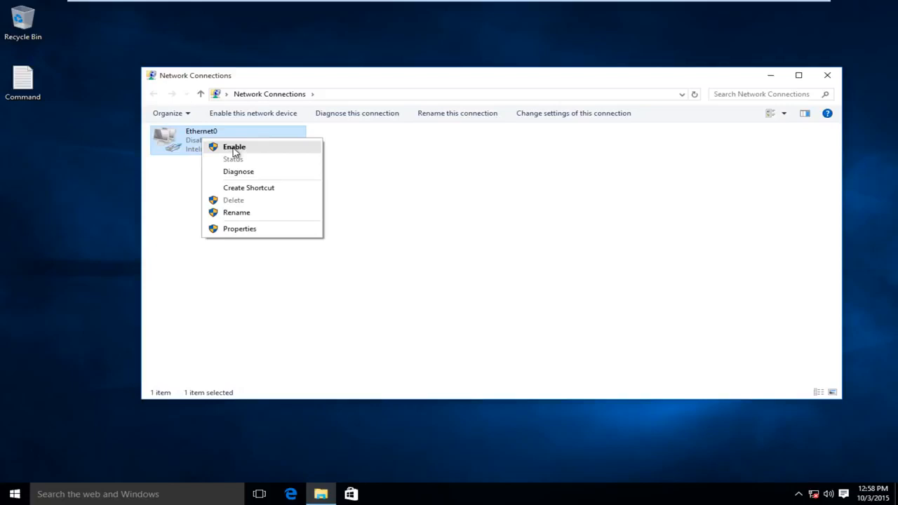
{"action": "left_click", "coordinate": [234, 149]}
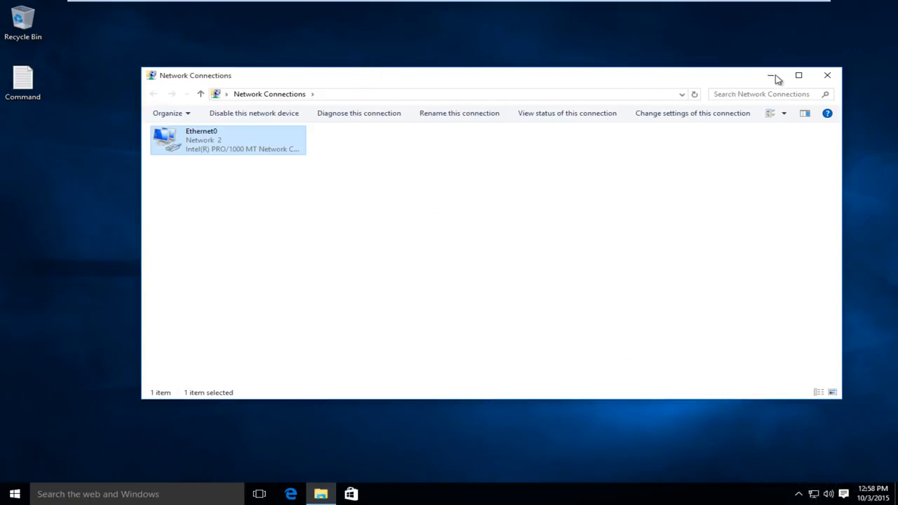
{"action": "left_click", "coordinate": [826, 78]}
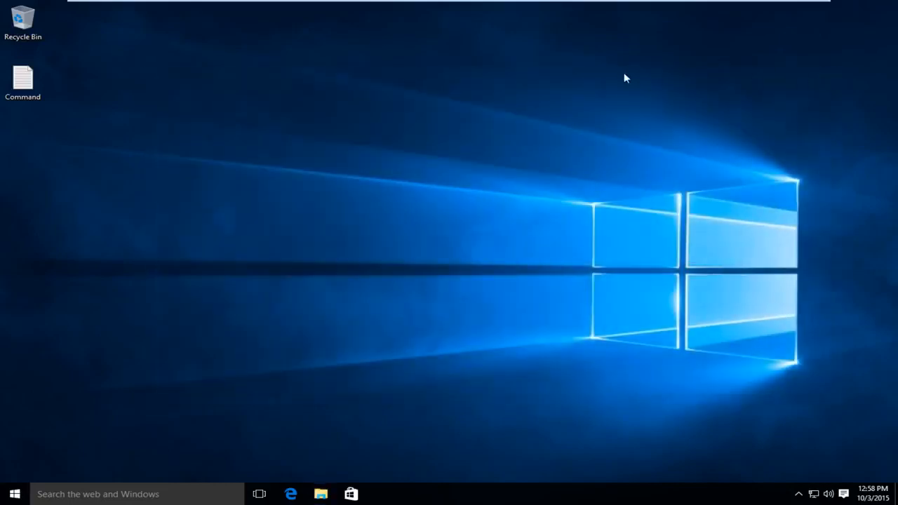
Find Control Panel through Windows search and open Internet Options from its Network and Internet category, with the dialog moved fully into view
{"action": "left_click", "coordinate": [68, 492]}
{"action": "type", "text": "c"}
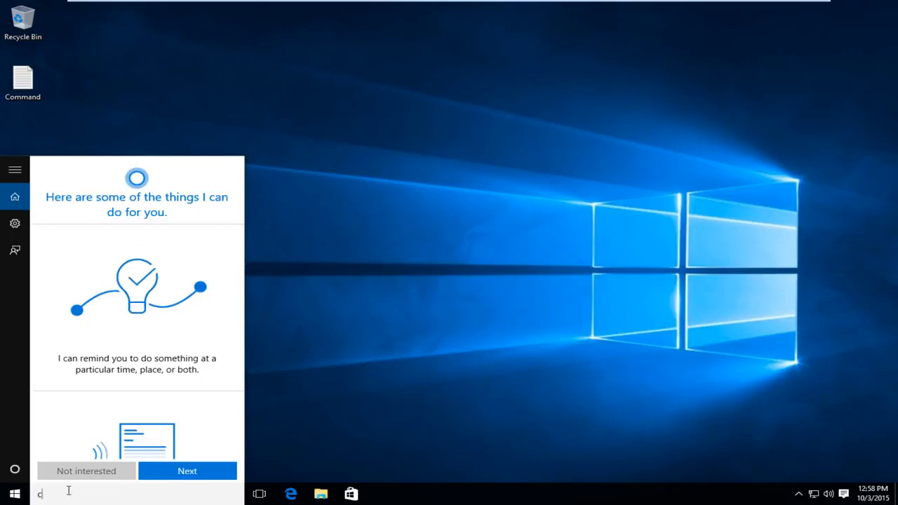
{"action": "type", "text": "ontrol"}
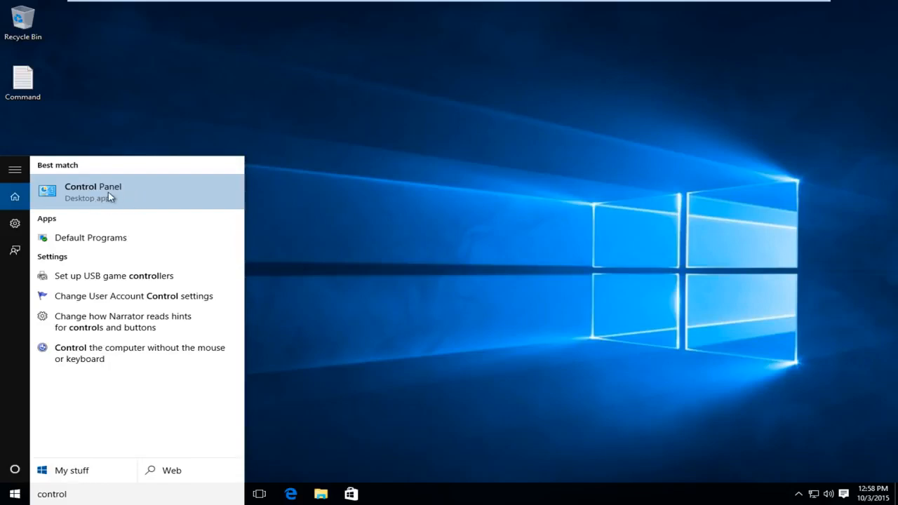
{"action": "left_click", "coordinate": [110, 196]}
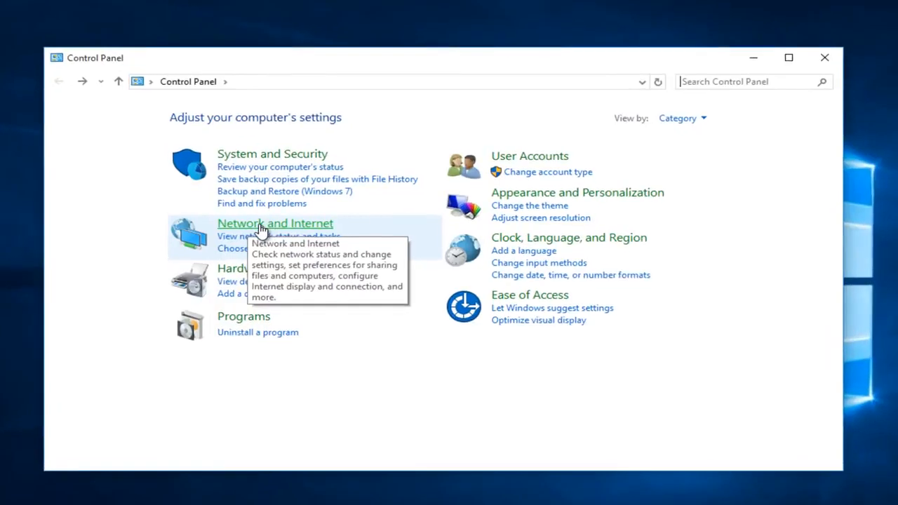
{"action": "left_click", "coordinate": [261, 224]}
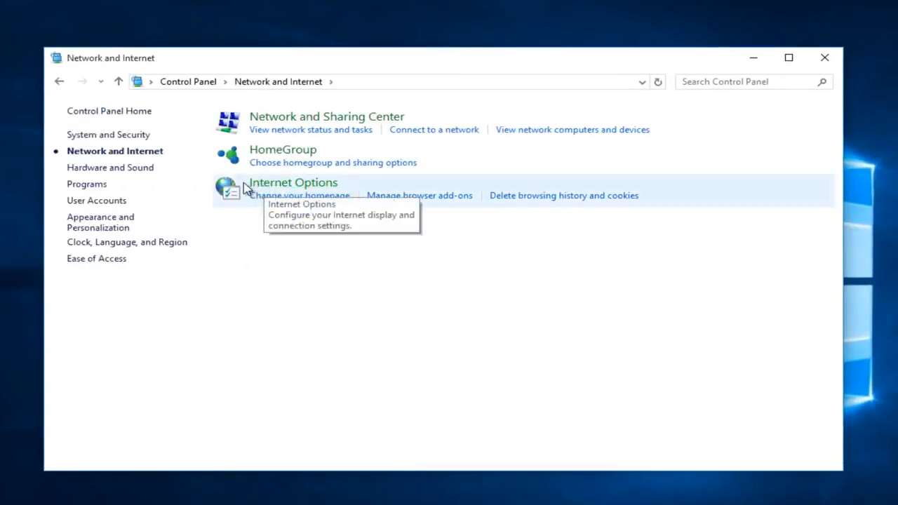
{"action": "left_click", "coordinate": [286, 192]}
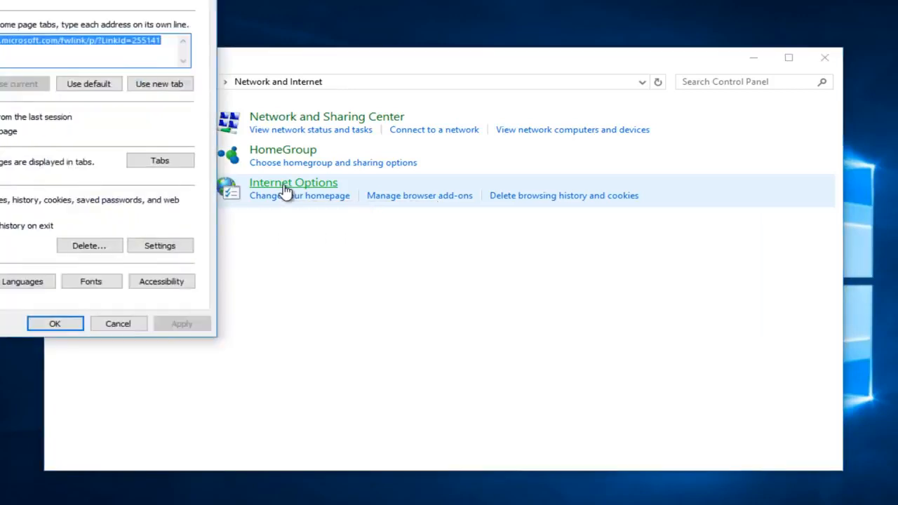
{"action": "left_click_drag", "start_coordinate": [50, 0], "coordinate": [417, 59]}
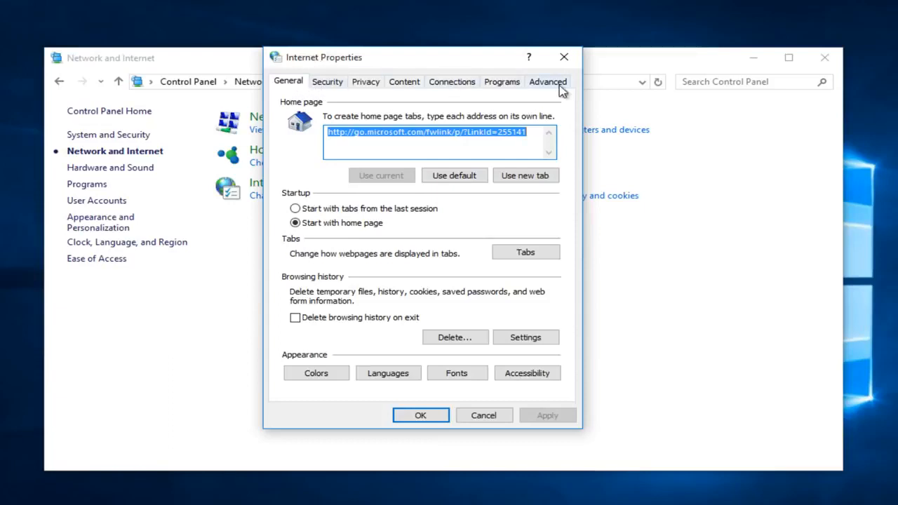
Turn off the proxy server for the LAN in the connection's LAN settings, save the changes and close Control Panel
{"action": "left_click", "coordinate": [457, 85]}
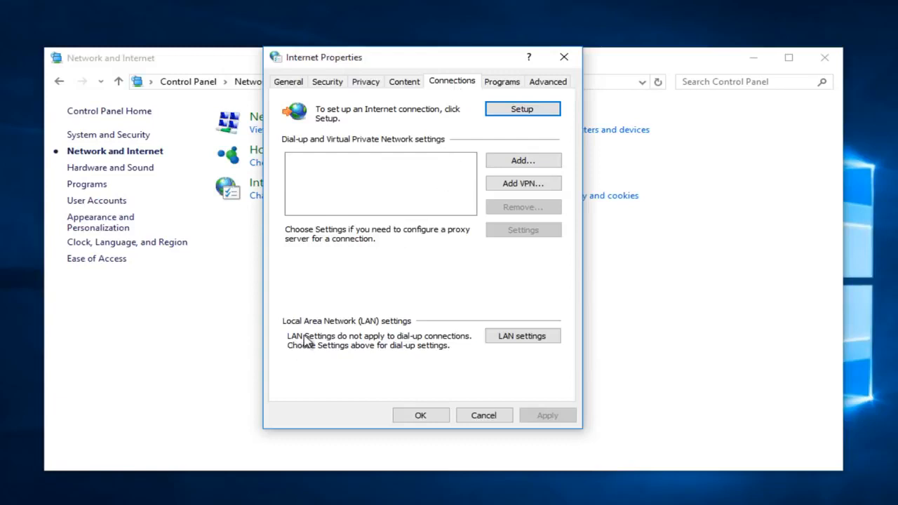
{"action": "left_click", "coordinate": [508, 337]}
{"action": "left_click_drag", "start_coordinate": [397, 85], "coordinate": [395, 96]}
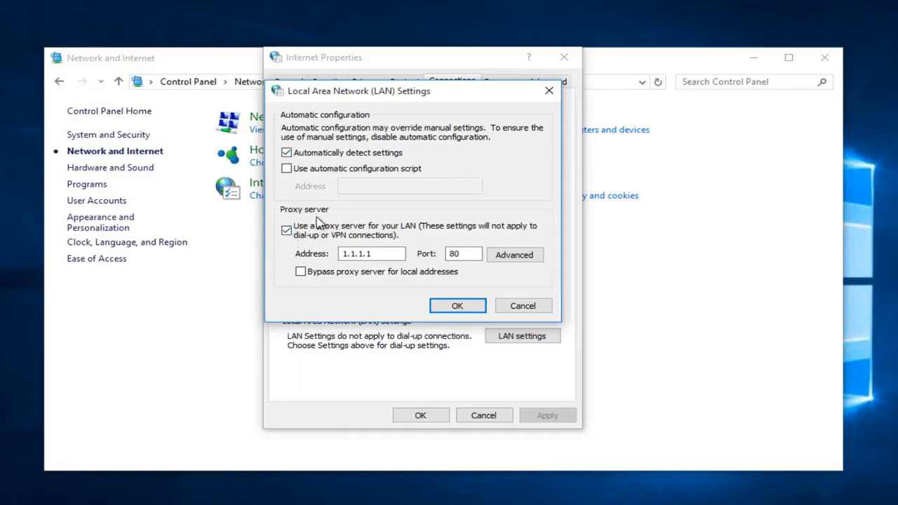
{"action": "left_click", "coordinate": [288, 232]}
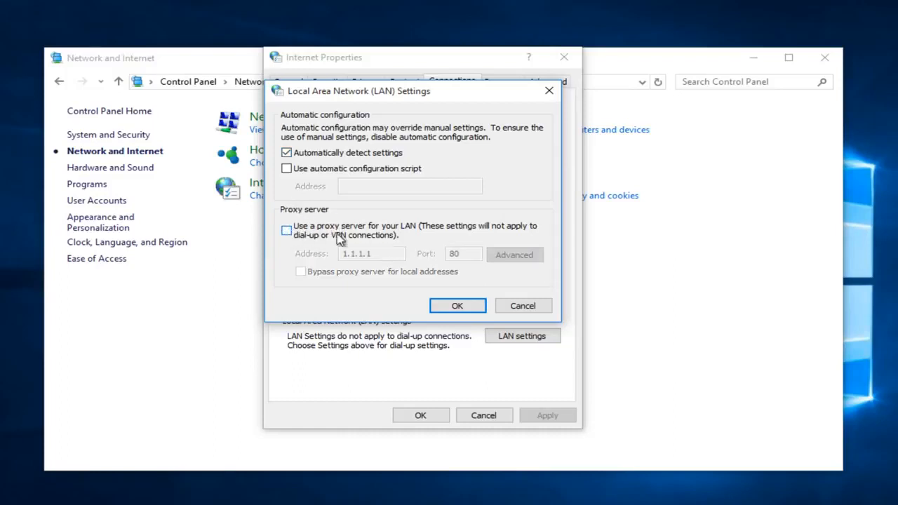
{"action": "left_click", "coordinate": [452, 307]}
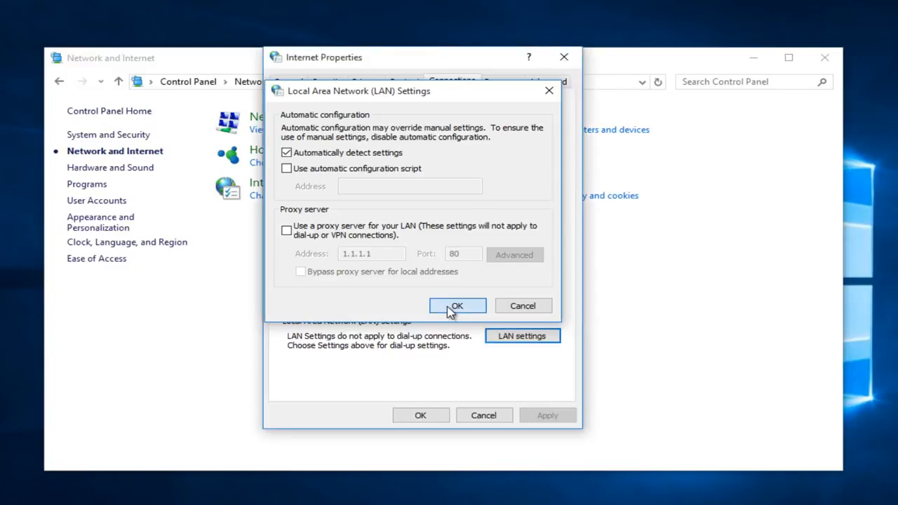
{"action": "left_click", "coordinate": [419, 417]}
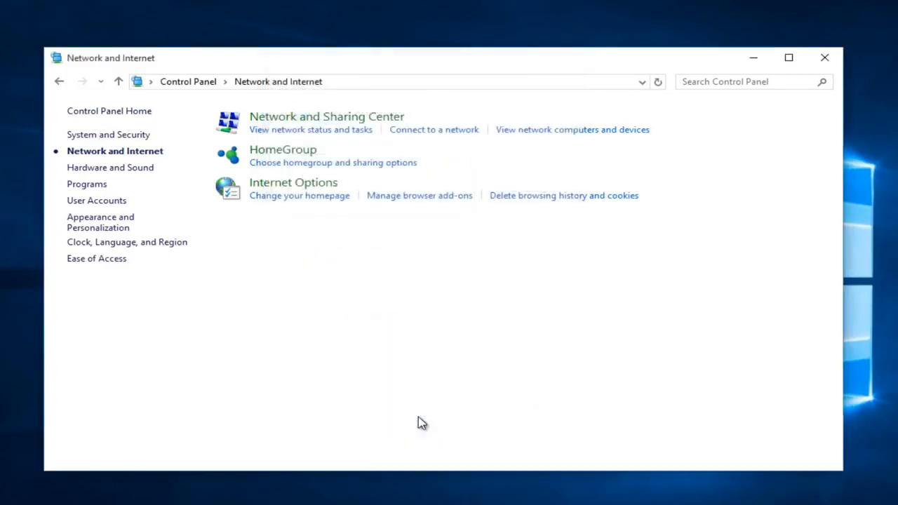
{"action": "left_click_drag", "start_coordinate": [379, 68], "coordinate": [377, 51]}
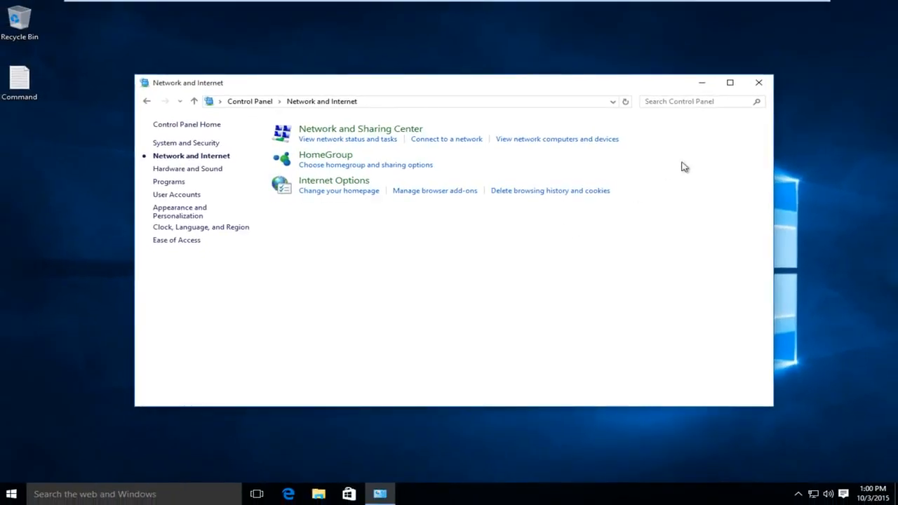
{"action": "left_click", "coordinate": [758, 83]}
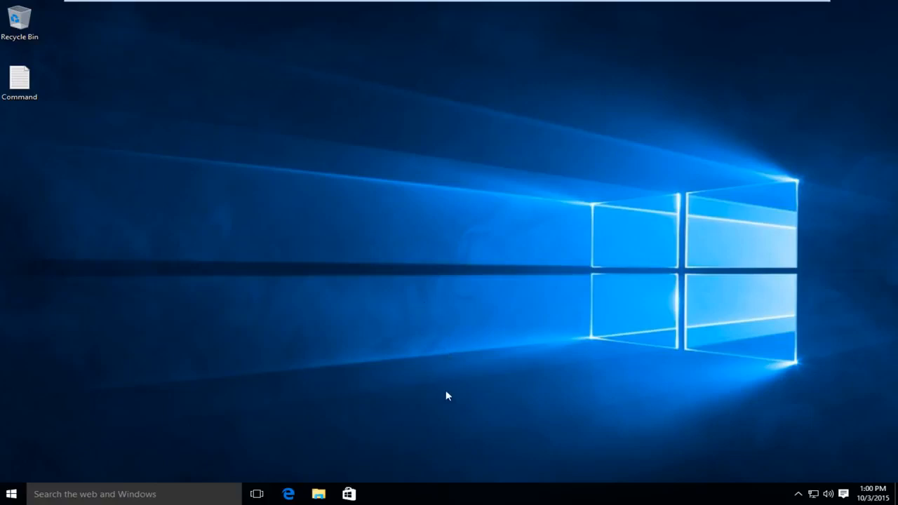
Open Task Manager, move it toward the middle of the desktop and expand it to the detailed view
{"action": "right_click", "coordinate": [463, 500]}
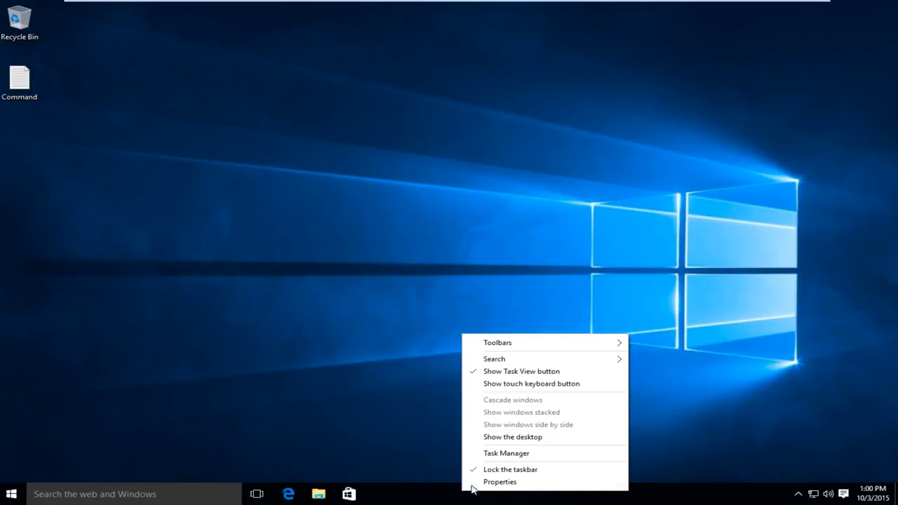
{"action": "left_click", "coordinate": [498, 454]}
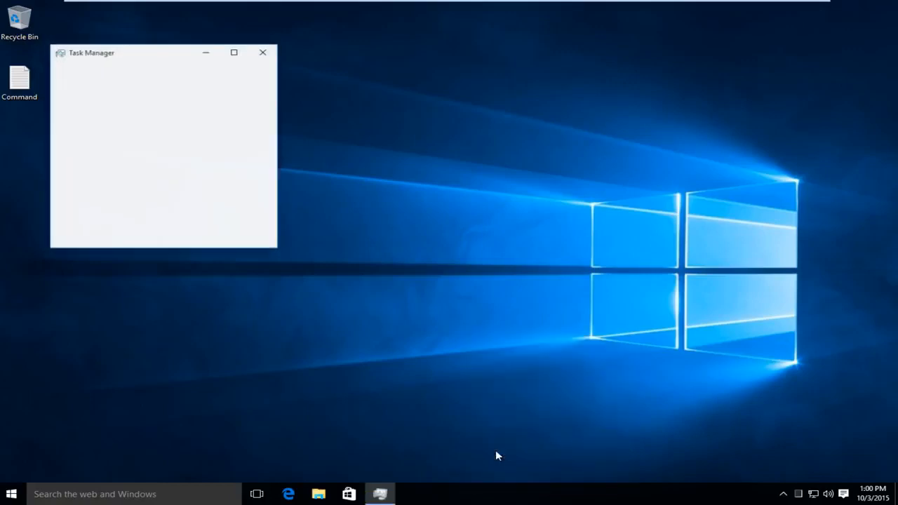
{"action": "left_click_drag", "start_coordinate": [122, 59], "coordinate": [351, 76]}
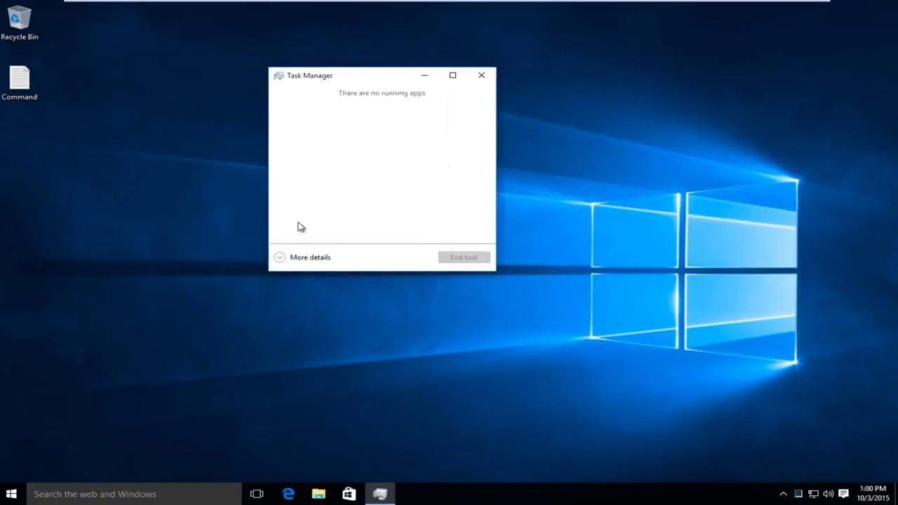
{"action": "left_click", "coordinate": [279, 258]}
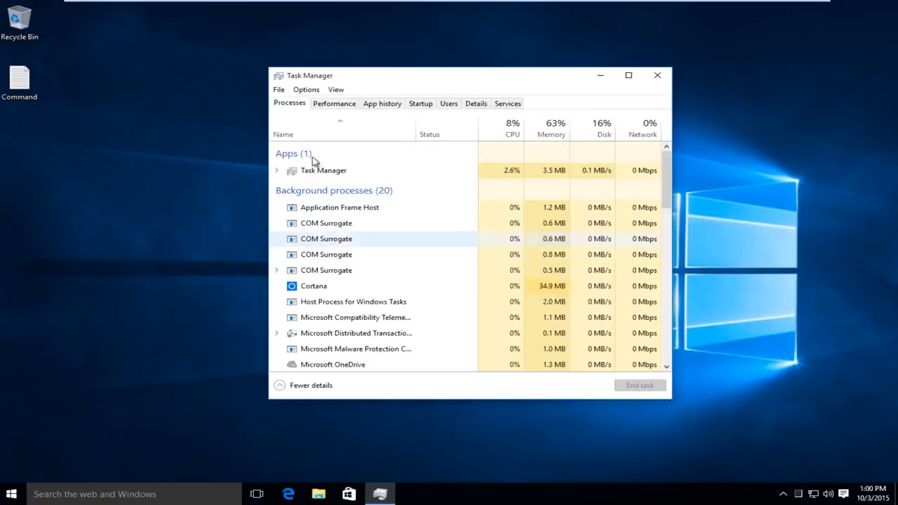
Run cmd as a new task with administrative privileges, then close Task Manager and reposition the command window
{"action": "left_click", "coordinate": [279, 91]}
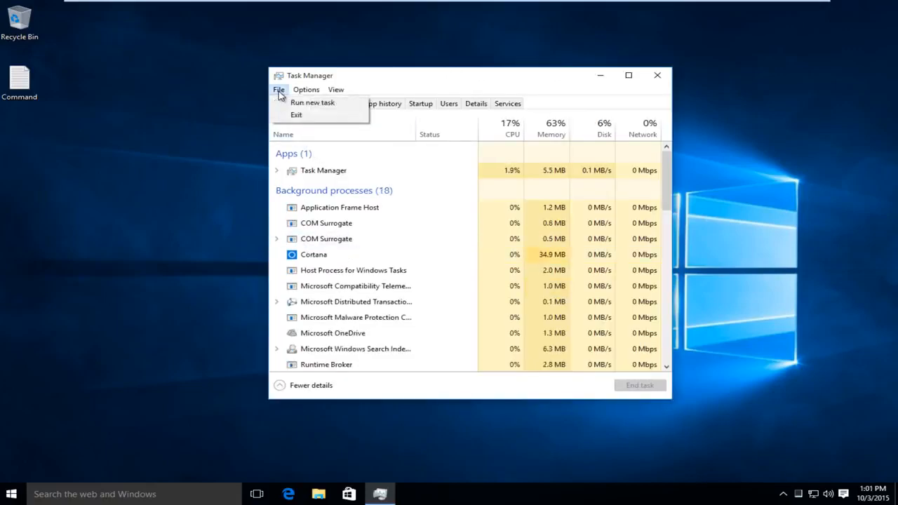
{"action": "left_click", "coordinate": [312, 107]}
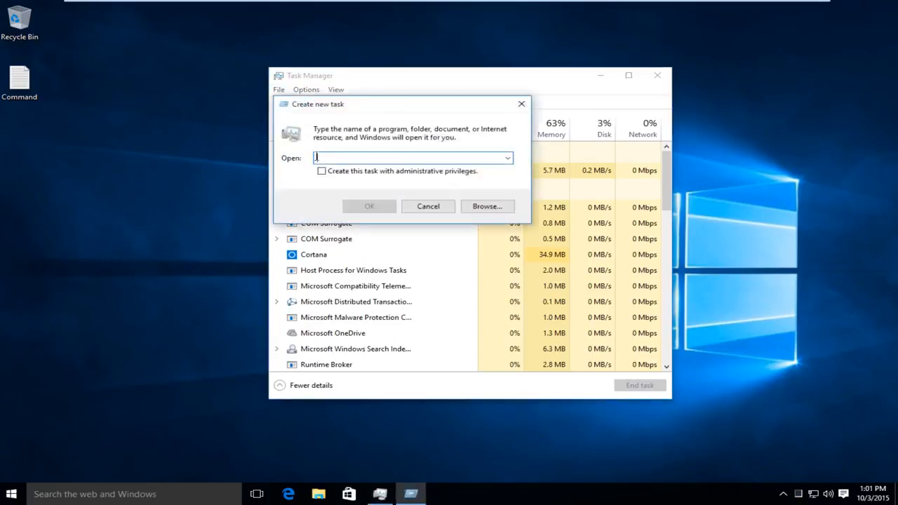
{"action": "type", "text": "cmd"}
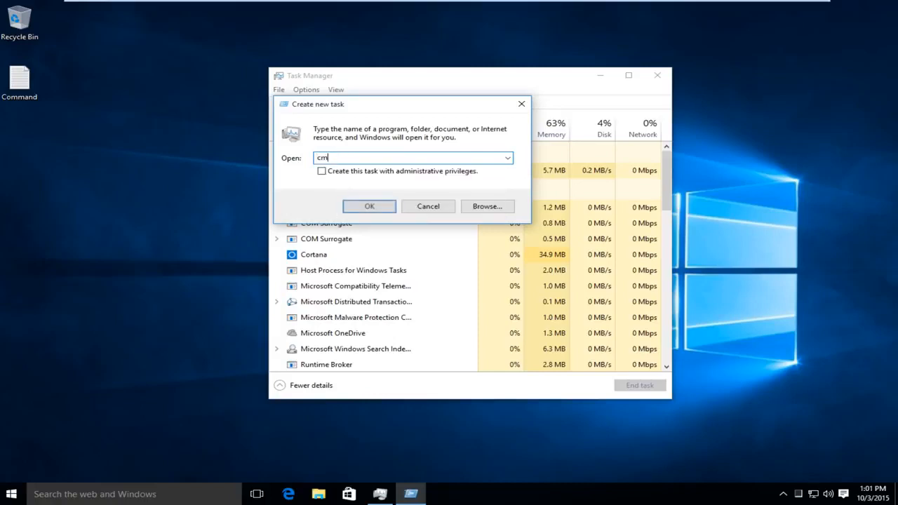
{"action": "left_click", "coordinate": [323, 173]}
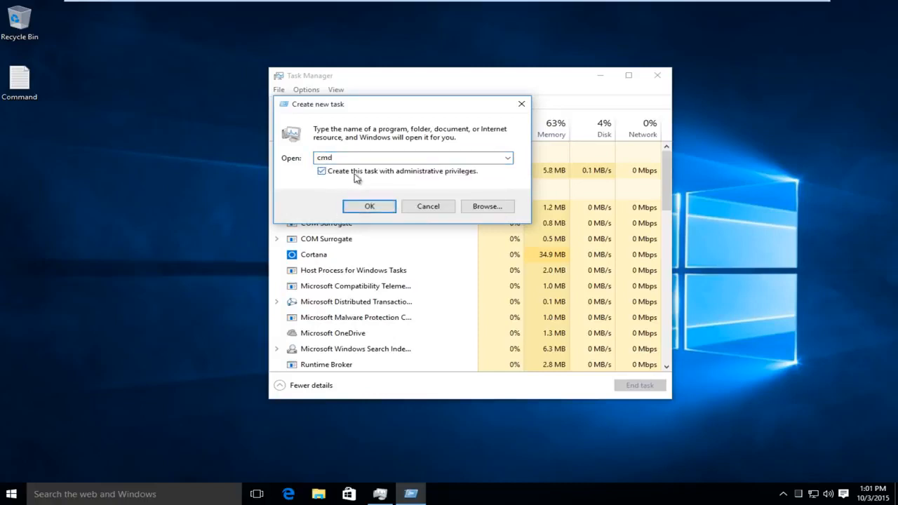
{"action": "left_click", "coordinate": [367, 210]}
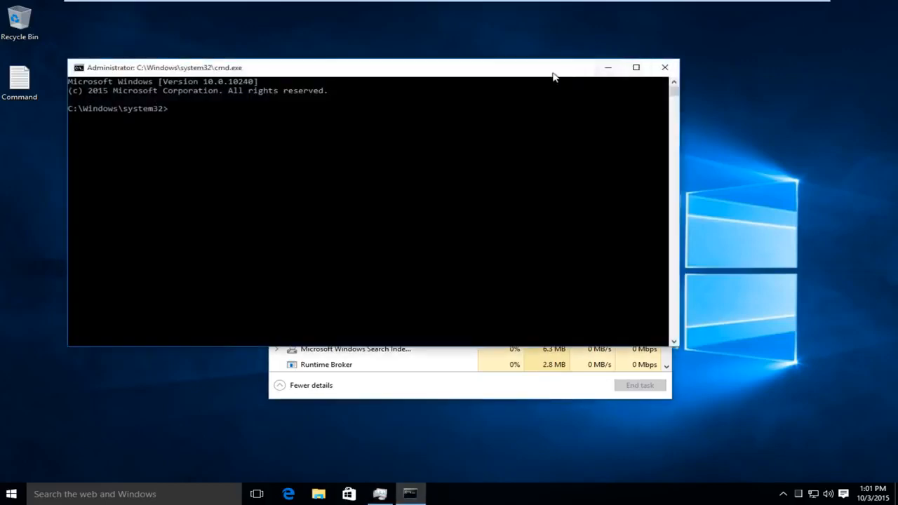
{"action": "left_click_drag", "start_coordinate": [554, 74], "coordinate": [613, 128]}
{"action": "left_click", "coordinate": [658, 73]}
{"action": "left_click_drag", "start_coordinate": [500, 131], "coordinate": [511, 111]}
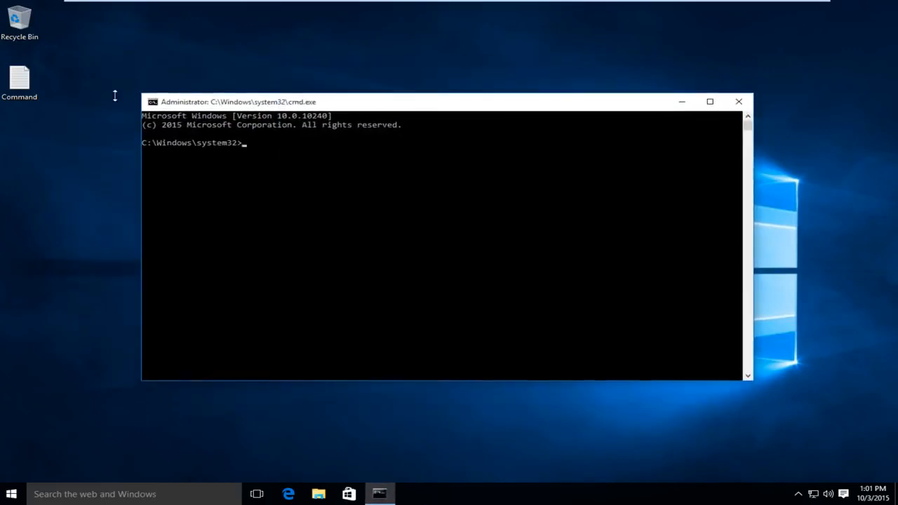
Open the Command text file from the desktop and place its window beside the administrator command window
{"action": "double_click", "coordinate": [19, 79]}
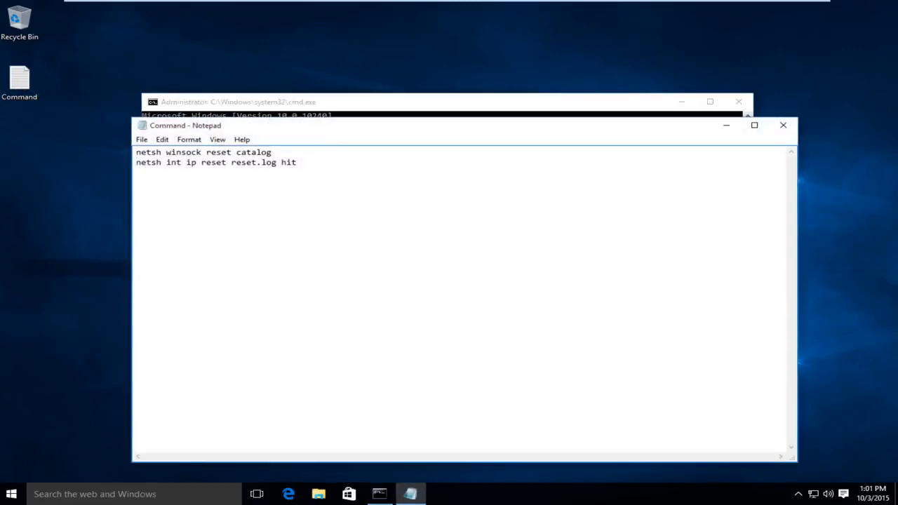
{"action": "left_click_drag", "start_coordinate": [289, 136], "coordinate": [535, 105]}
{"action": "left_click", "coordinate": [338, 109]}
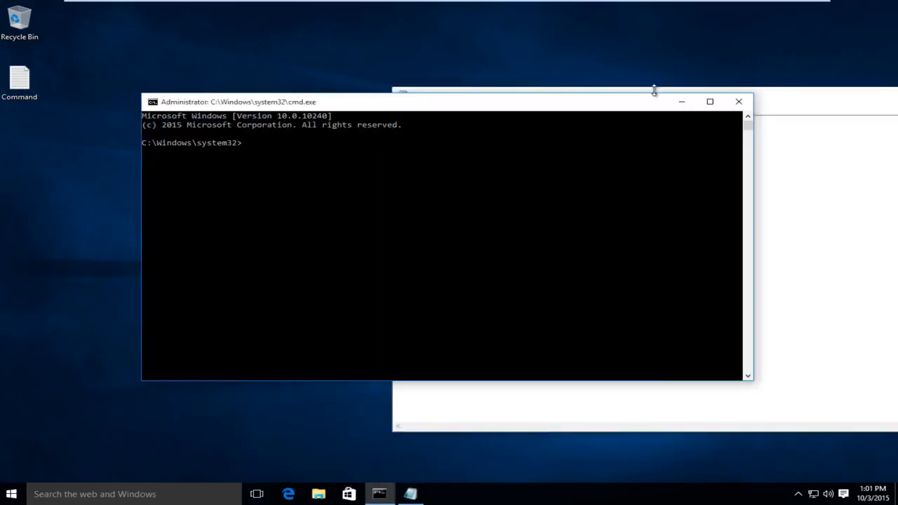
{"action": "left_click_drag", "start_coordinate": [770, 110], "coordinate": [845, 115]}
Copy netsh winsock reset catalog from the Command text file and run it in the administrator command window
{"action": "left_click_drag", "start_coordinate": [612, 128], "coordinate": [473, 129]}
{"action": "right_click", "coordinate": [488, 129]}
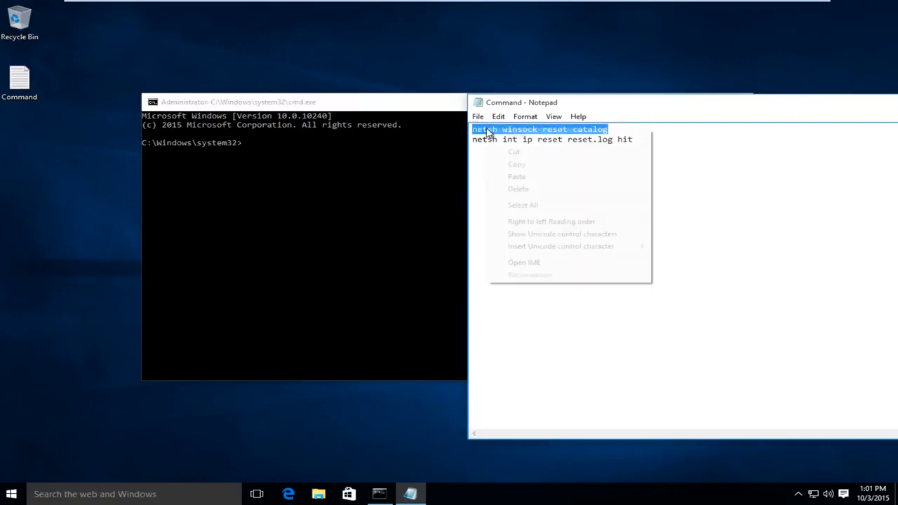
{"action": "left_click", "coordinate": [516, 165]}
{"action": "left_click", "coordinate": [397, 106]}
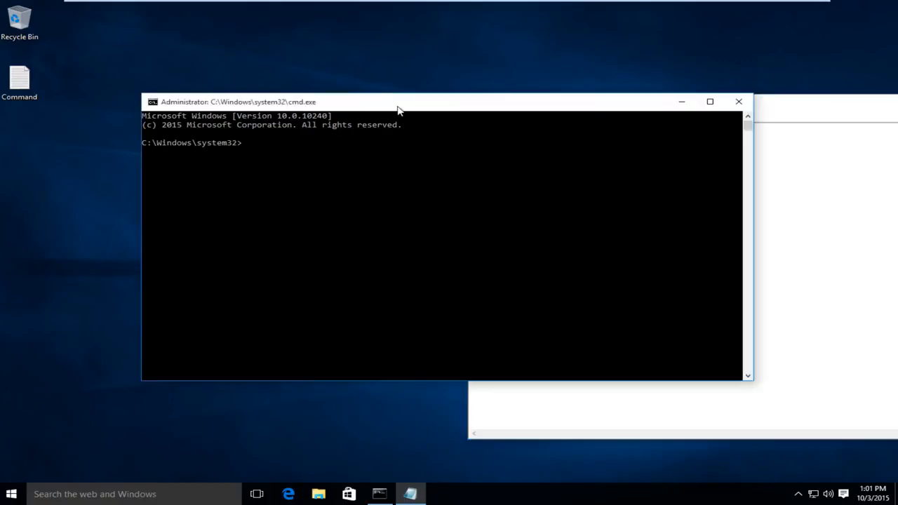
{"action": "left_click", "coordinate": [284, 145]}
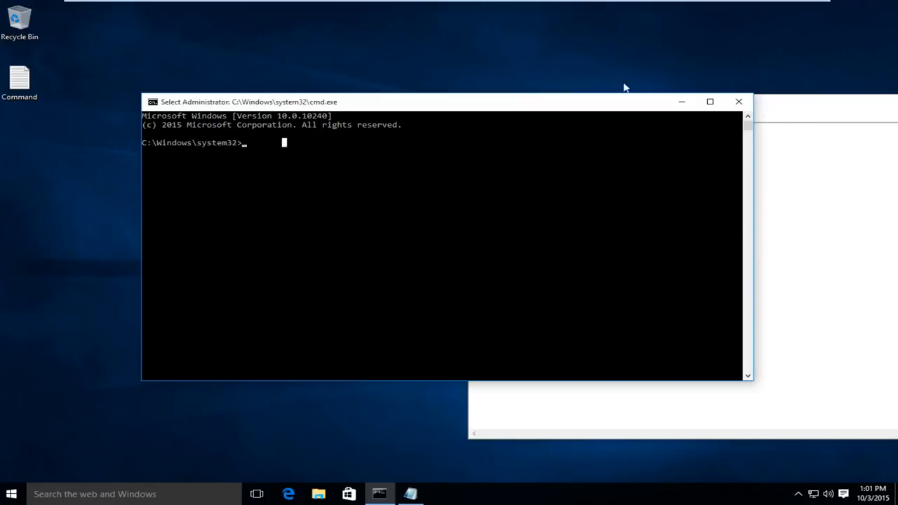
{"action": "left_click", "coordinate": [244, 145]}
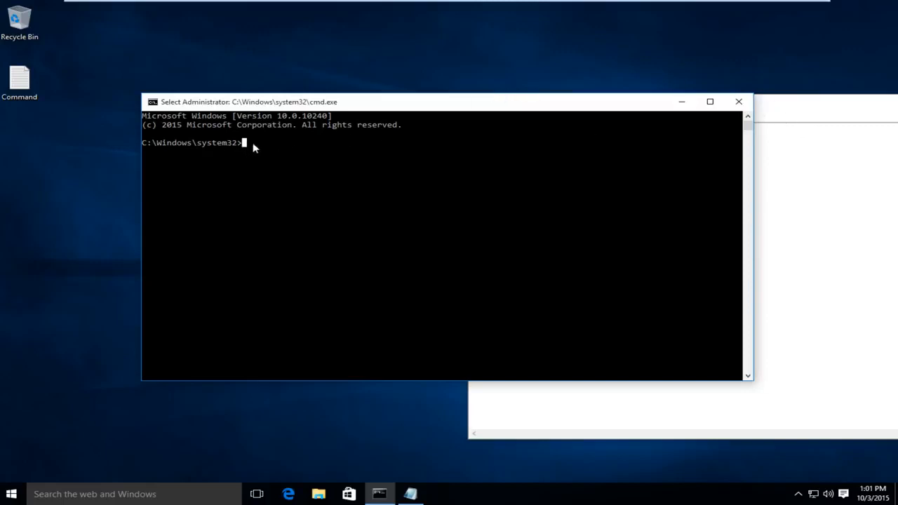
{"action": "right_click", "coordinate": [307, 128]}
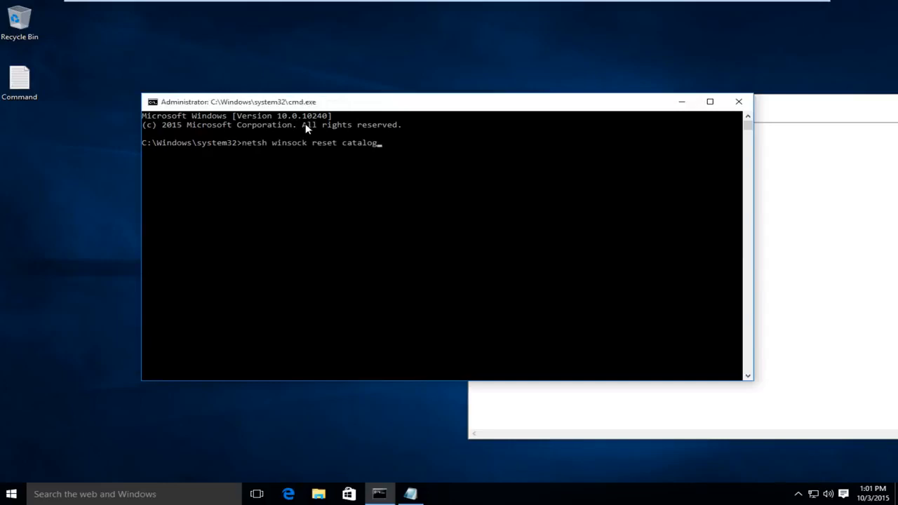
{"action": "key", "text": "Return"}
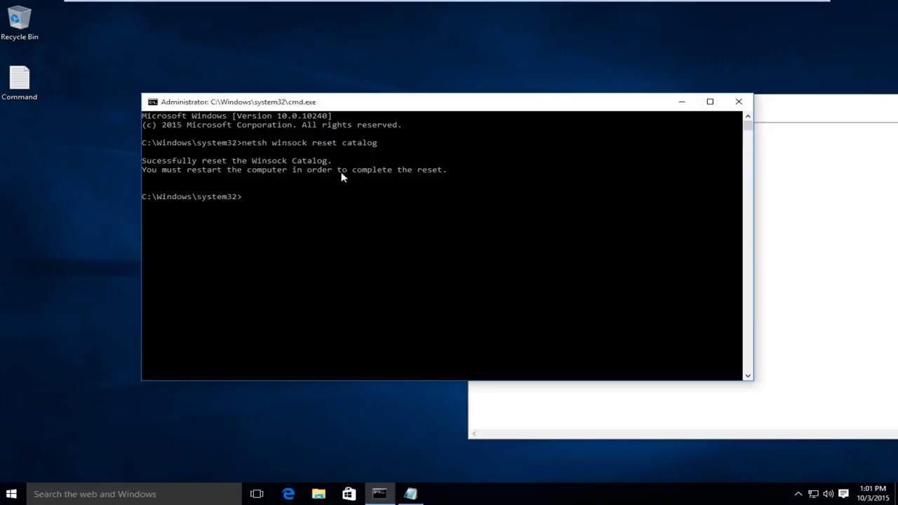
Copy netsh int ip reset reset.log hit from the Command text file and run it in the administrator command window
{"action": "left_click", "coordinate": [798, 173]}
{"action": "left_click_drag", "start_coordinate": [676, 139], "coordinate": [473, 144]}
{"action": "right_click", "coordinate": [483, 144]}
{"action": "left_click", "coordinate": [507, 178]}
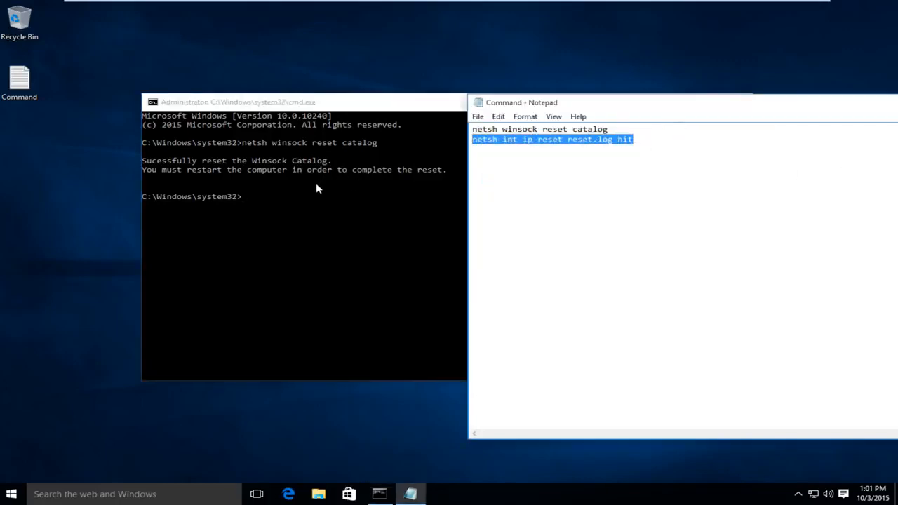
{"action": "left_click", "coordinate": [298, 198]}
{"action": "left_click", "coordinate": [269, 197]}
{"action": "key", "text": "Escape"}
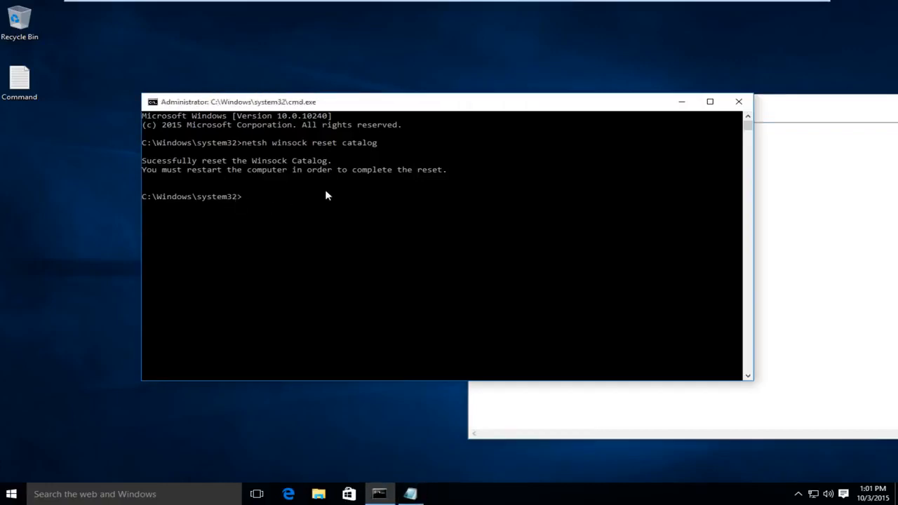
{"action": "right_click", "coordinate": [325, 190]}
{"action": "key", "text": "Return"}
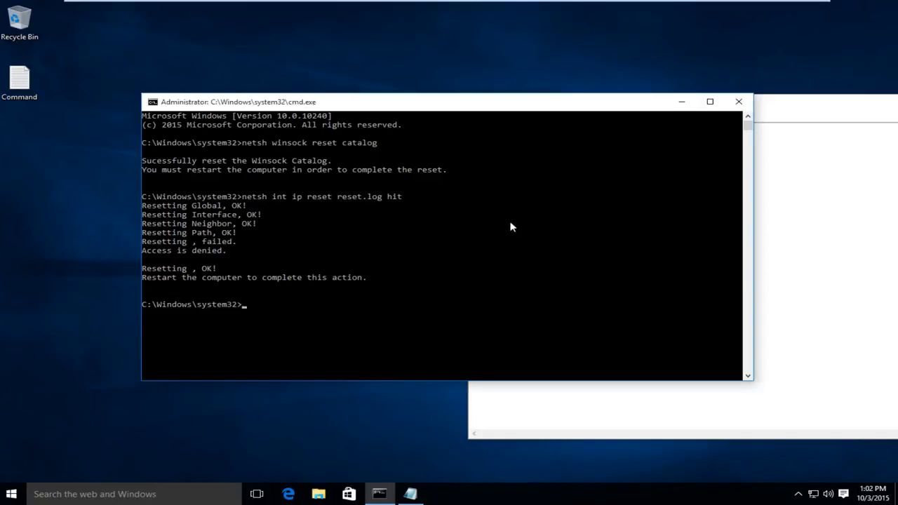
Bring the Command text file fully into view and close it, then extend the command window slightly upward
{"action": "left_click", "coordinate": [812, 98]}
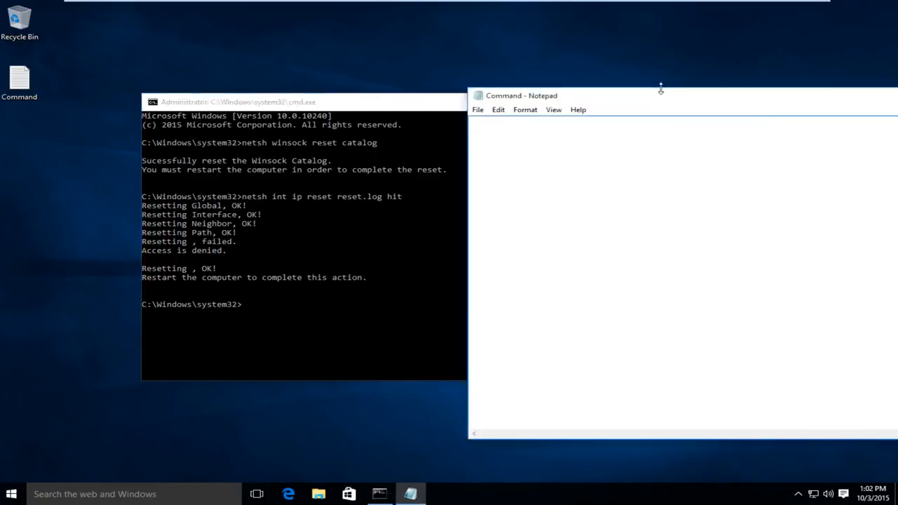
{"action": "left_click_drag", "start_coordinate": [664, 97], "coordinate": [399, 96]}
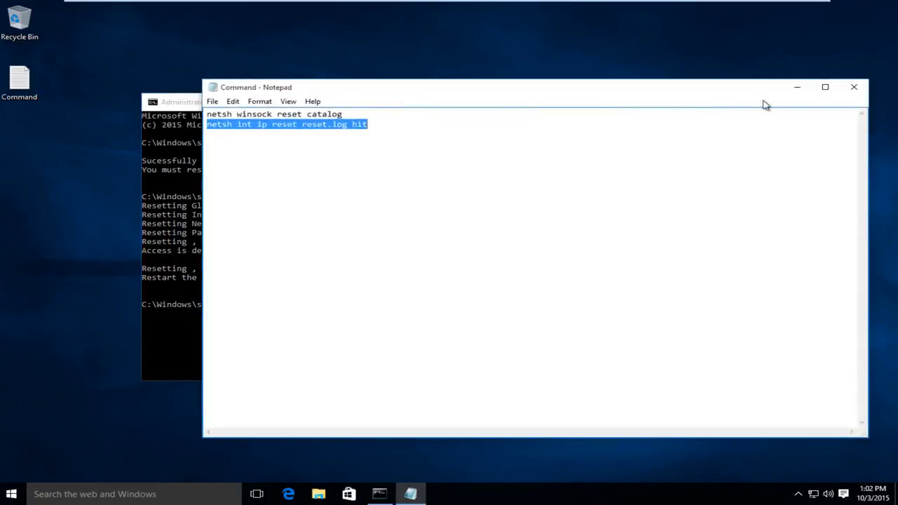
{"action": "left_click", "coordinate": [860, 88]}
{"action": "left_click_drag", "start_coordinate": [564, 91], "coordinate": [564, 82]}
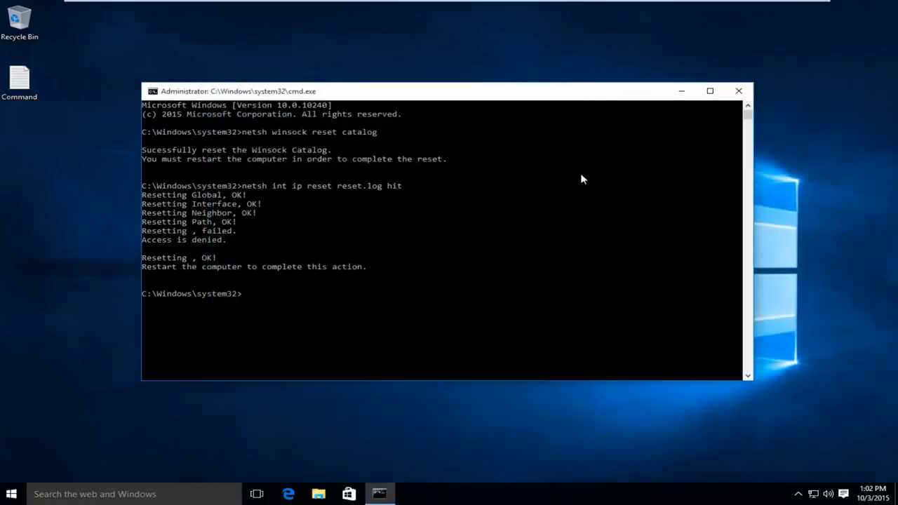